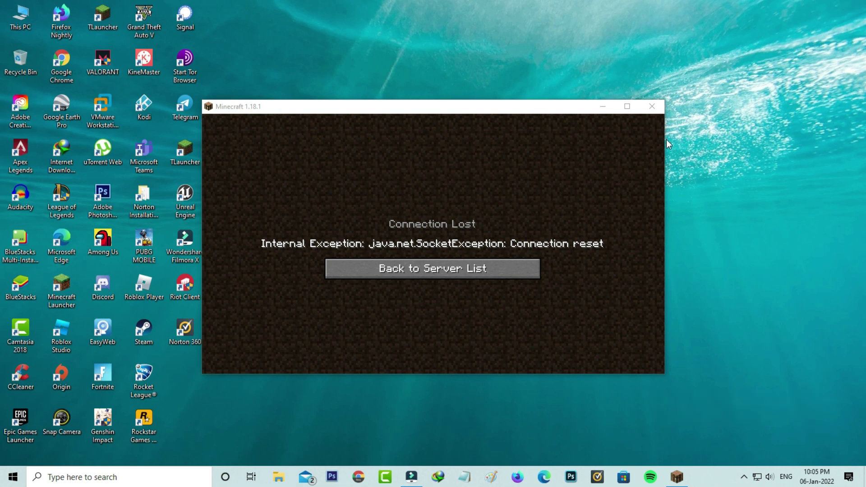
- Close Minecraft and reach the Network and Sharing Centre through the tray icon's Network & Internet settings
left_click(651, 107)
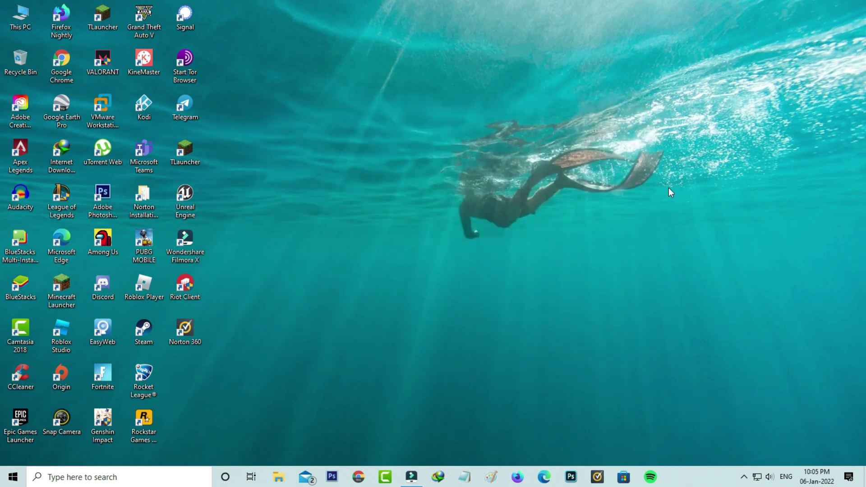
right_click(758, 477)
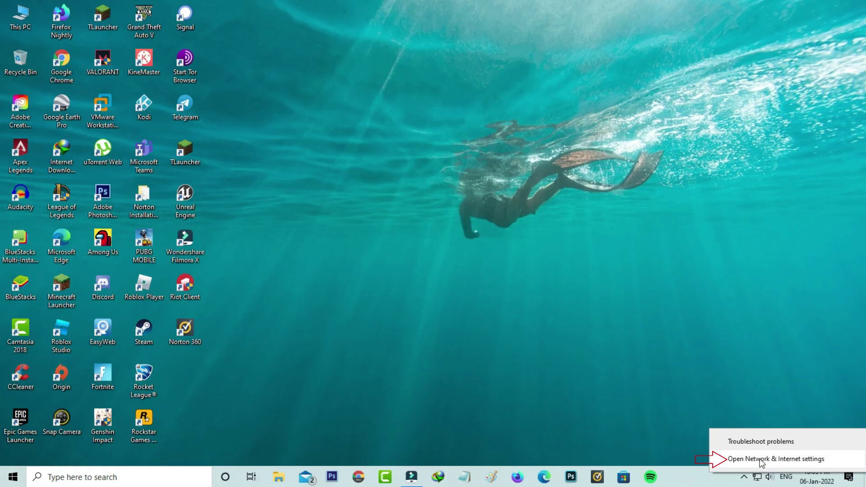
left_click(759, 459)
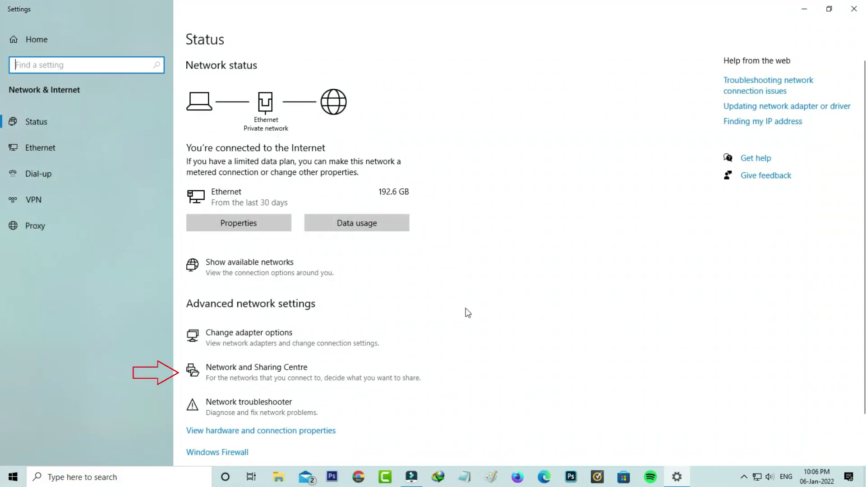
left_click(372, 366)
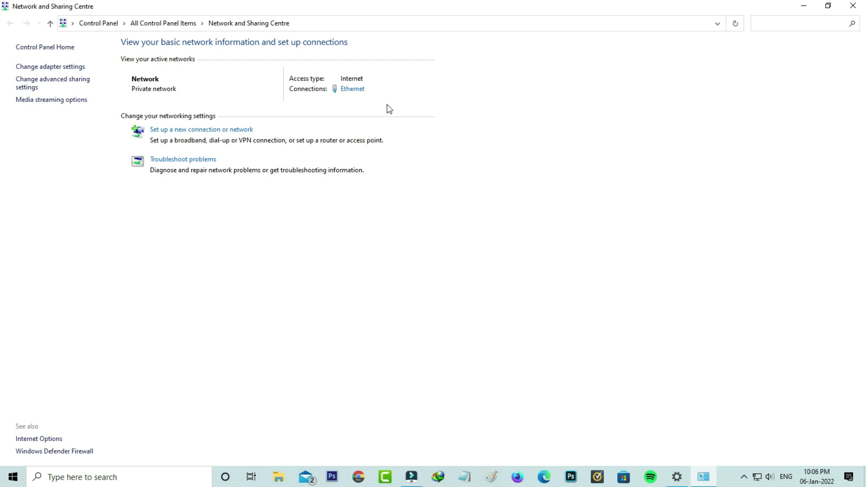
- Give Ethernet's IPv4 preferred DNS 8.8.8.8 and alternate DNS 8.8.4.4, with validate-on-exit ticked
left_click(360, 90)
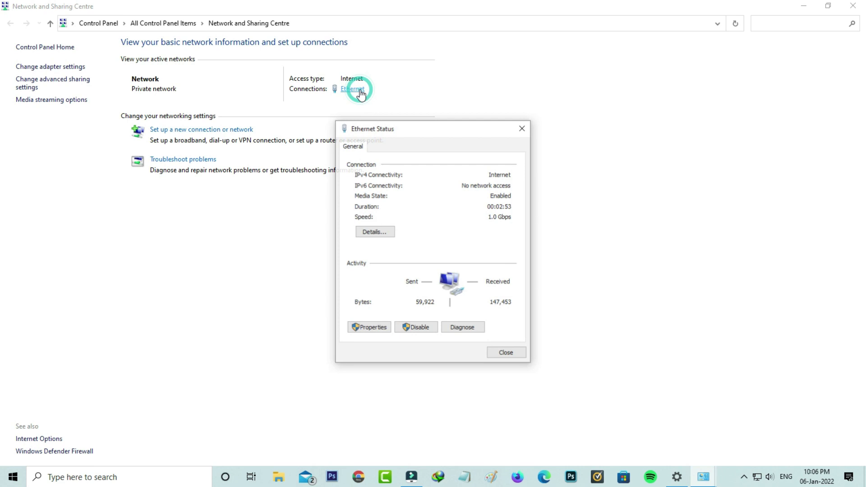
left_click(369, 327)
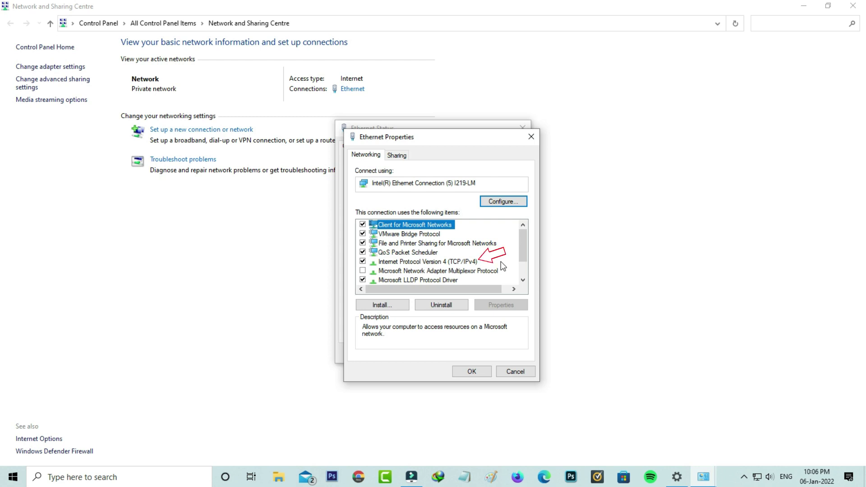
double_click(464, 261)
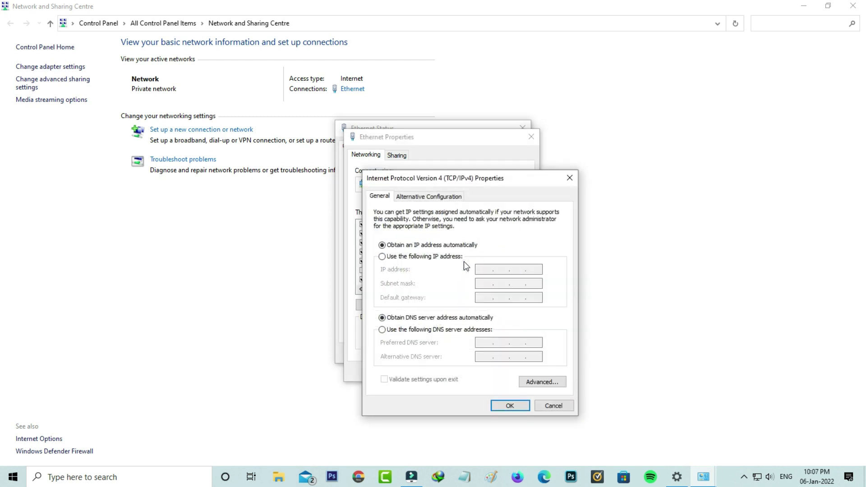
left_click(469, 330)
type("8.8.8.8")
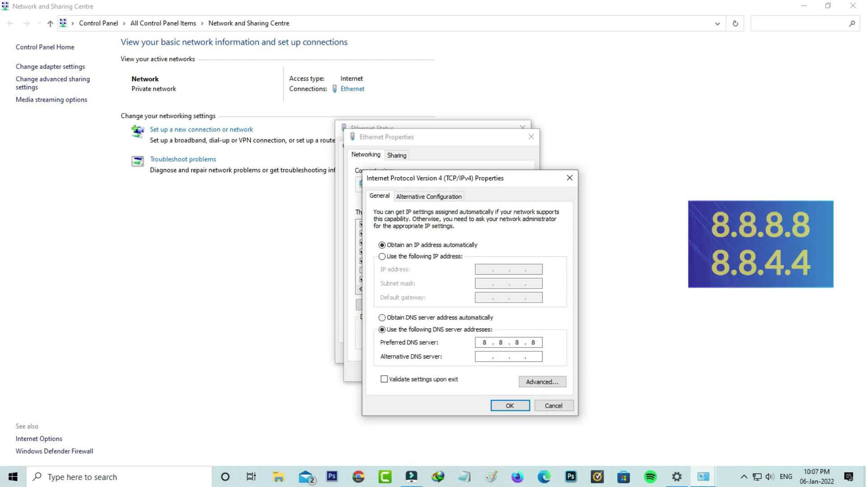
key("Tab")
type("8.8.4.4")
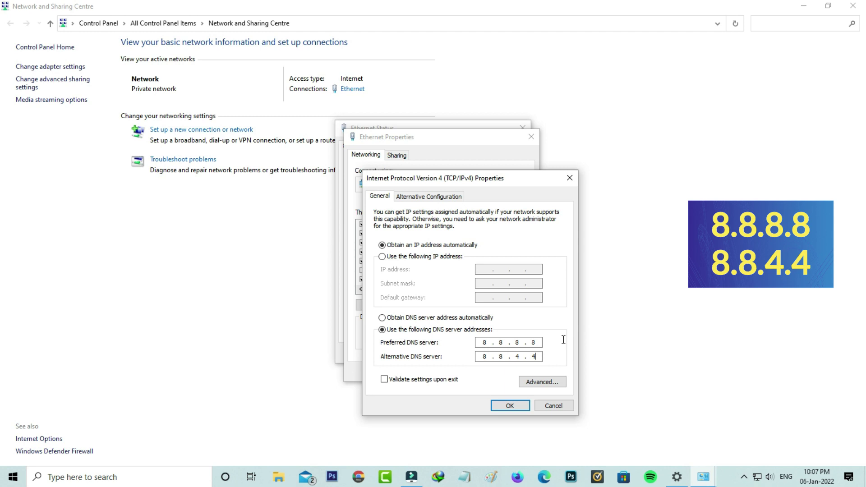
left_click(402, 380)
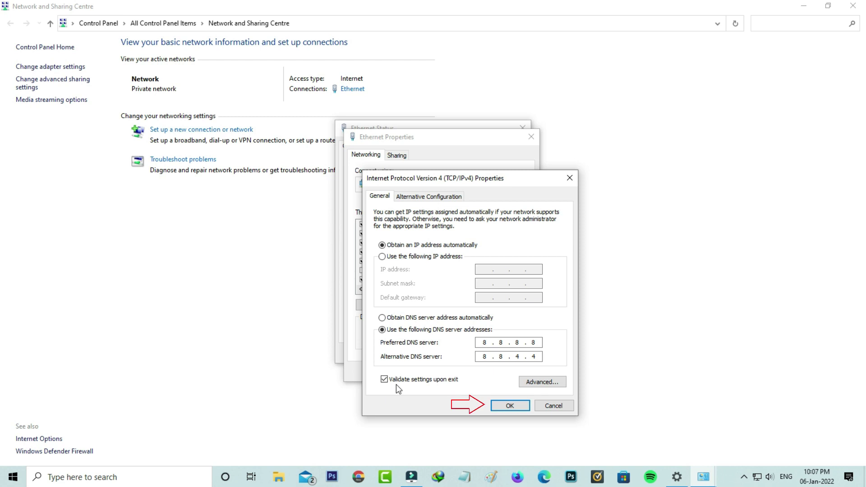
left_click(510, 406)
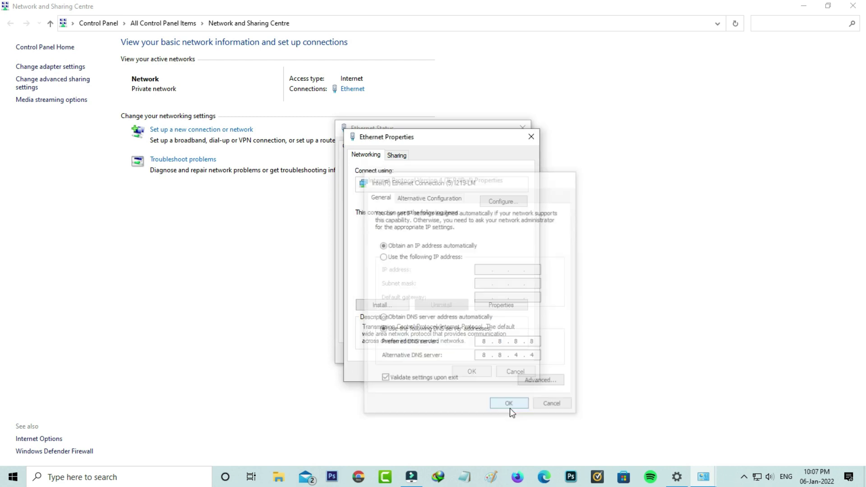
- Apply the Ethernet properties, dismiss the diagnostics result, and close Ethernet Status, Sharing Centre and Settings
left_click(473, 371)
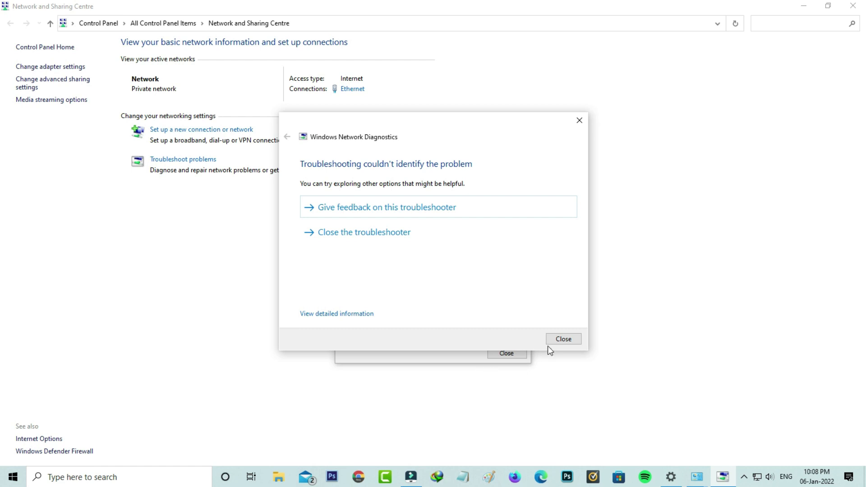
left_click(563, 341)
left_click(507, 353)
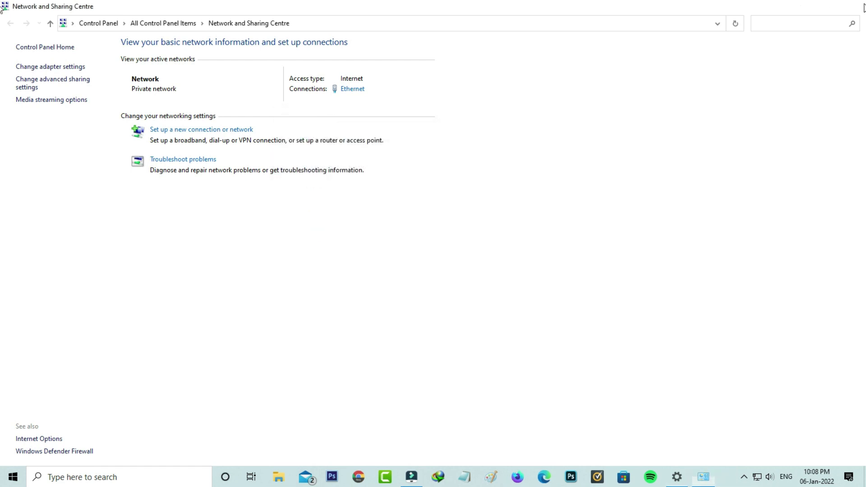
left_click(853, 5)
left_click(853, 6)
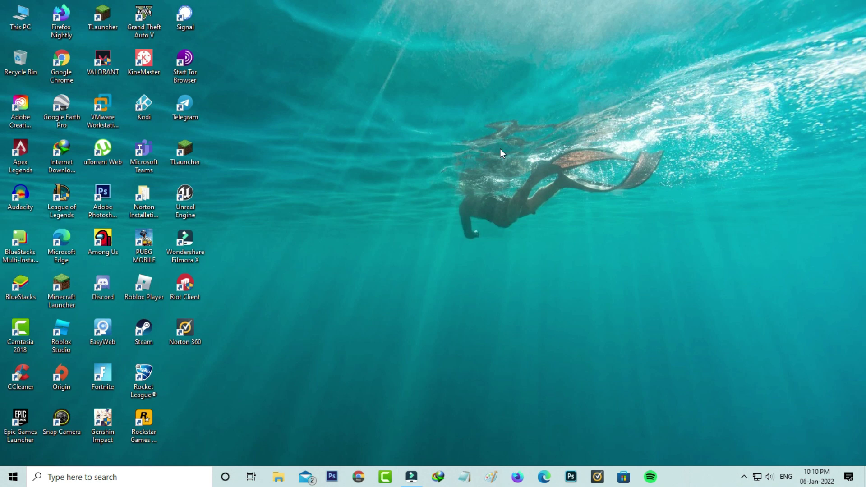
- Launch Command Prompt as administrator from the Start search for cmd
key("super")
type("cmd")
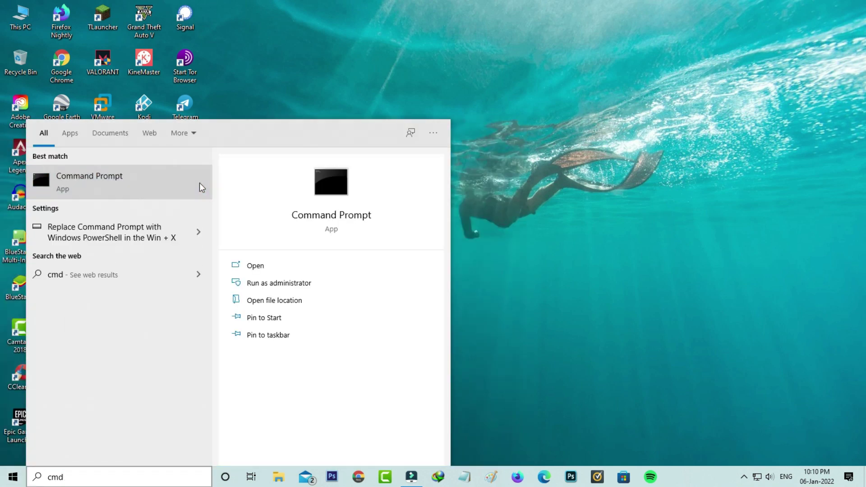
right_click(200, 183)
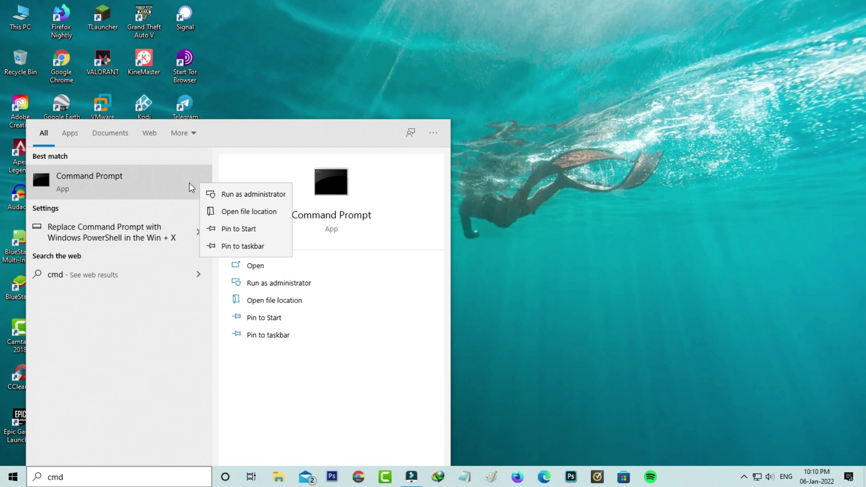
left_click(244, 195)
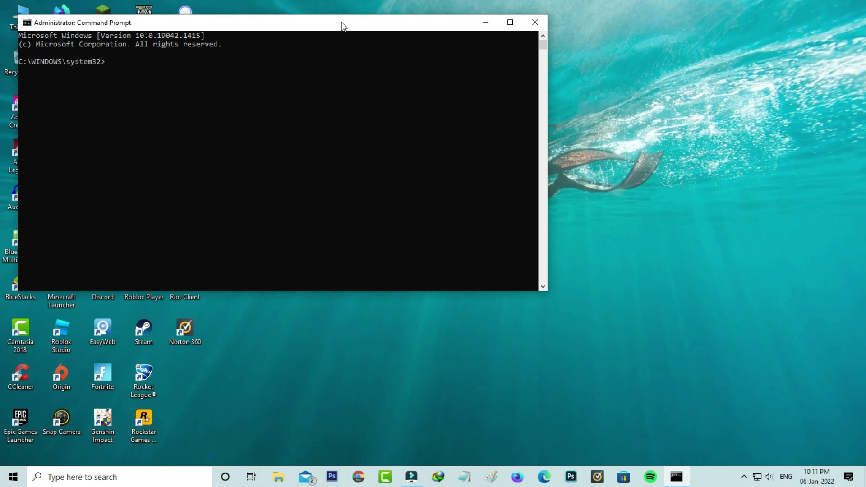
- Run ipconfig/release, ipconfig/flushdns and ipconfig/renew, then type exit
type("ipconfig/")
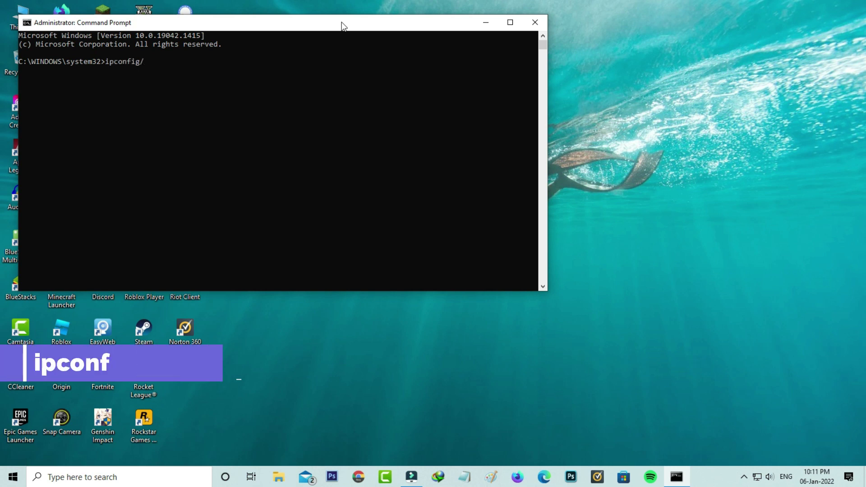
type("release")
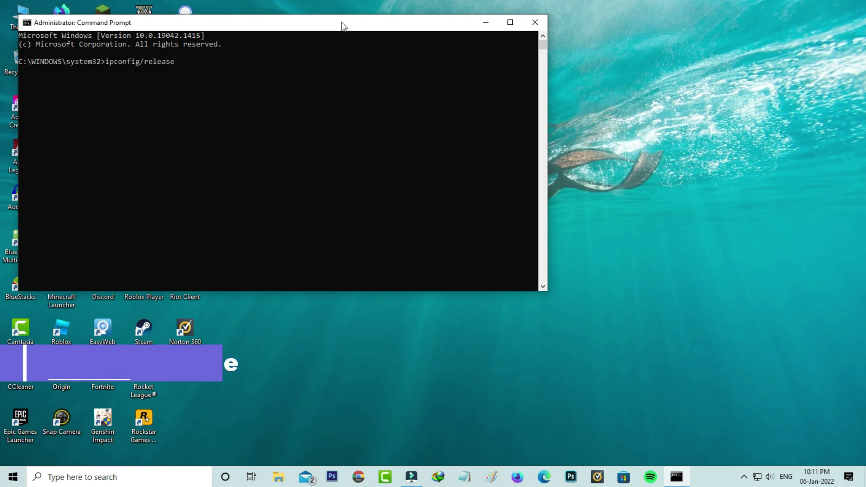
key("Return")
type("ipconfig/flush")
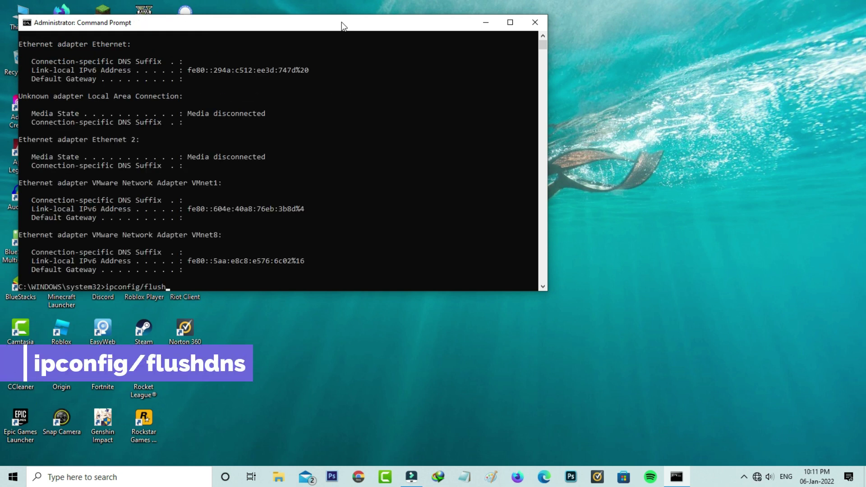
type("dns")
key("Return")
type("ipconfig/re")
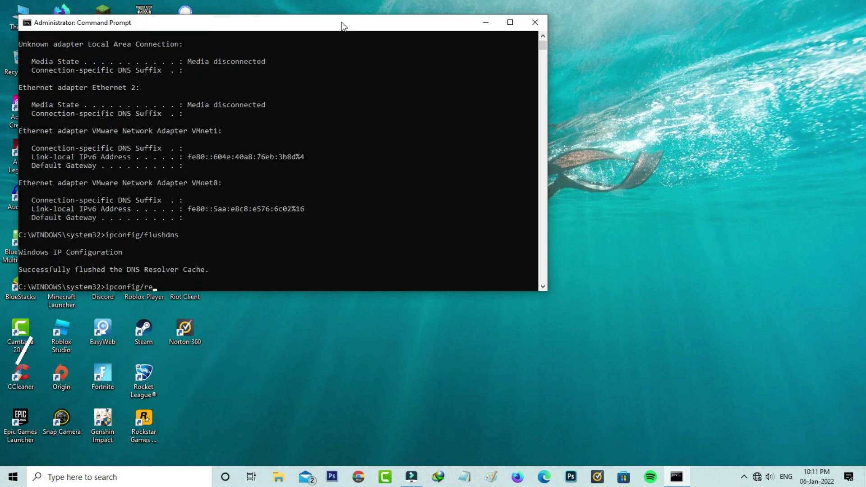
type("new")
key("Return")
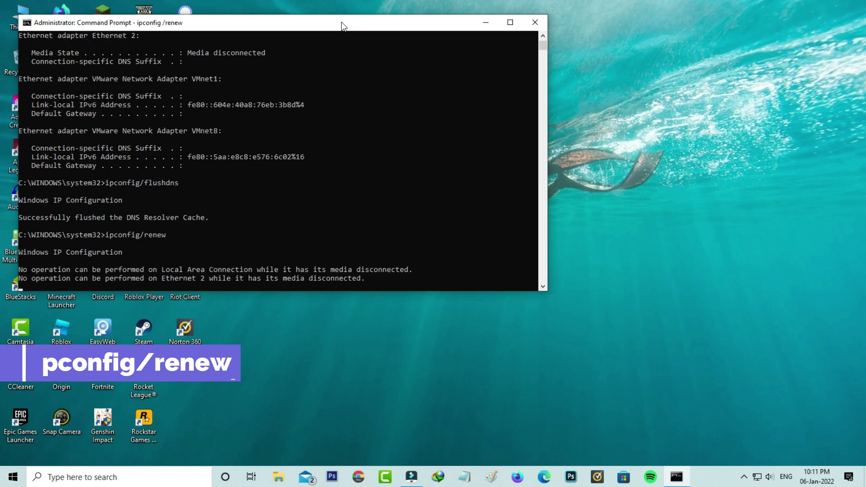
type("exi")
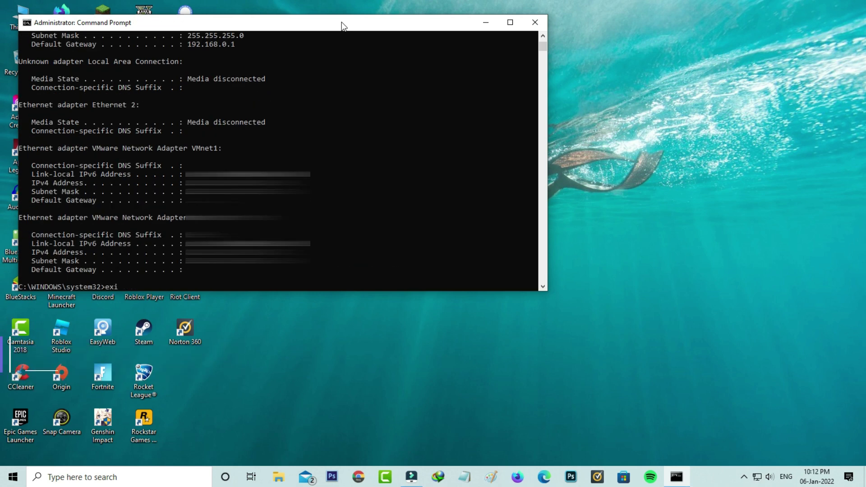
type("t")
- Close the prompt, restart the PC, confirm the network is connected, and start the Minecraft Launcher
key("Return")
key("alt+F4")
key("Down")
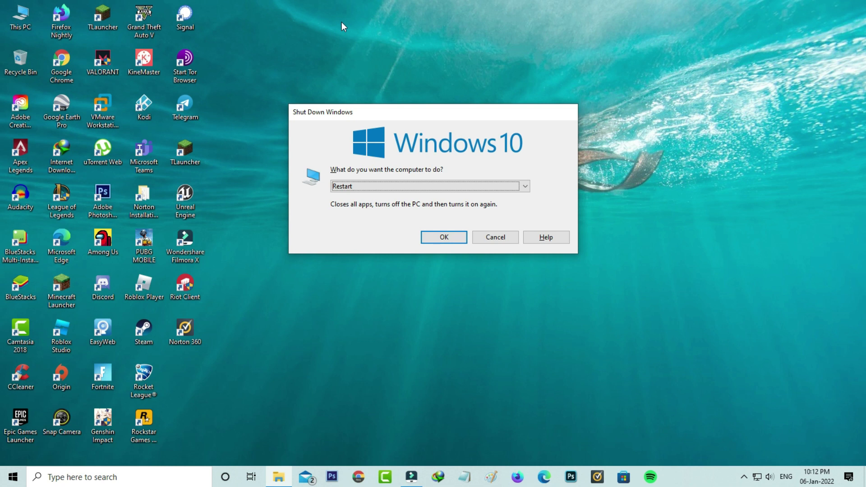
key("Return")
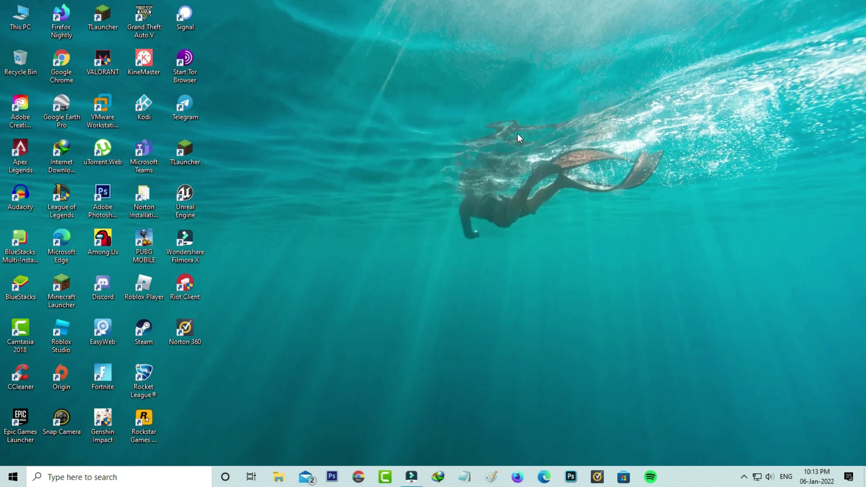
left_click(760, 478)
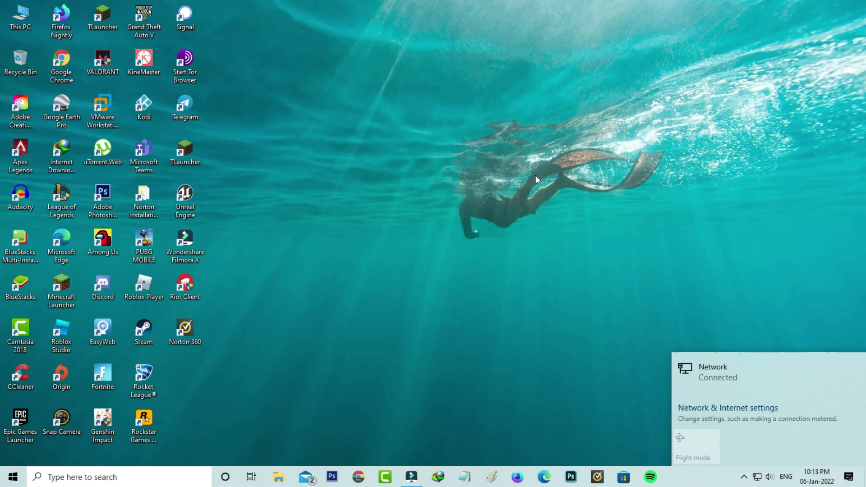
double_click(62, 297)
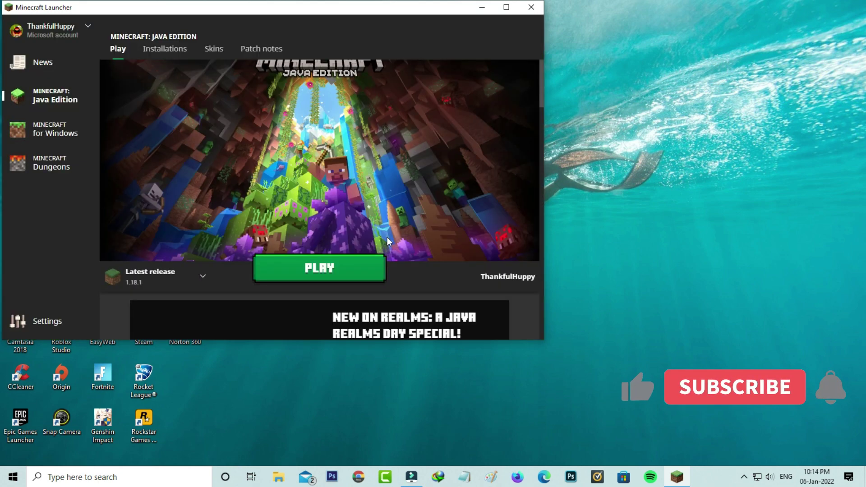
- Play Minecraft Java, accept the Multiplayer warning, and join the first server in the list
left_click(349, 271)
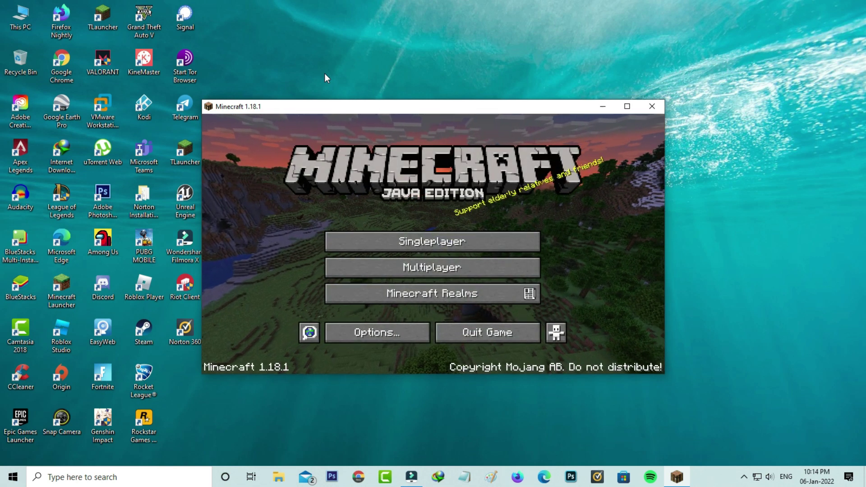
left_click(432, 267)
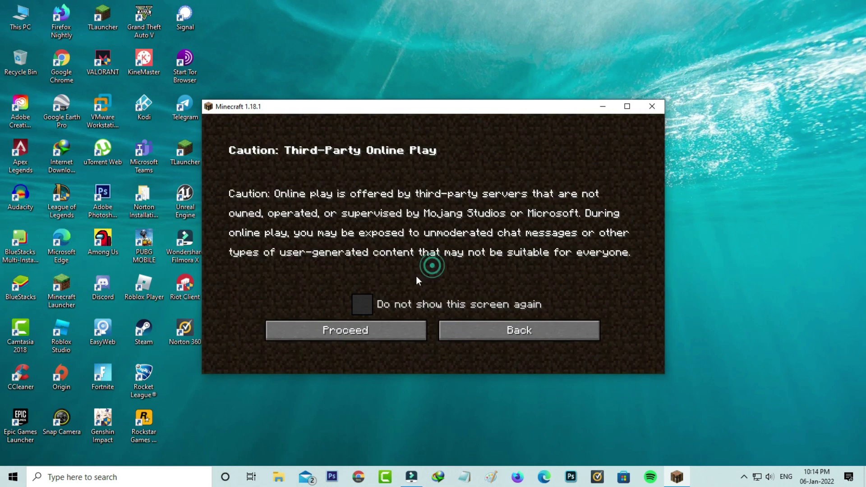
left_click(374, 329)
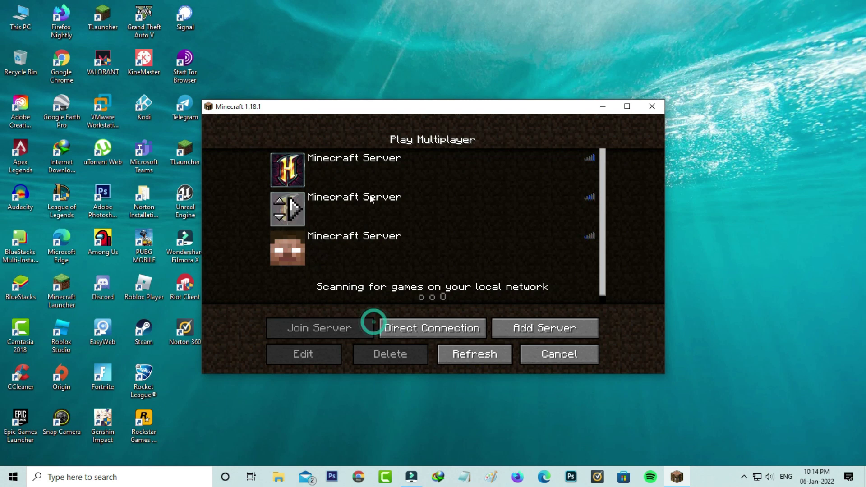
left_click(407, 167)
left_click(343, 321)
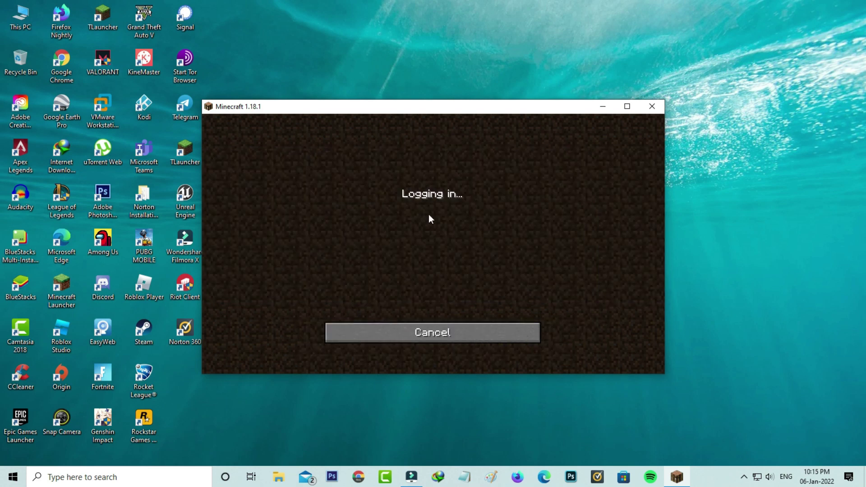